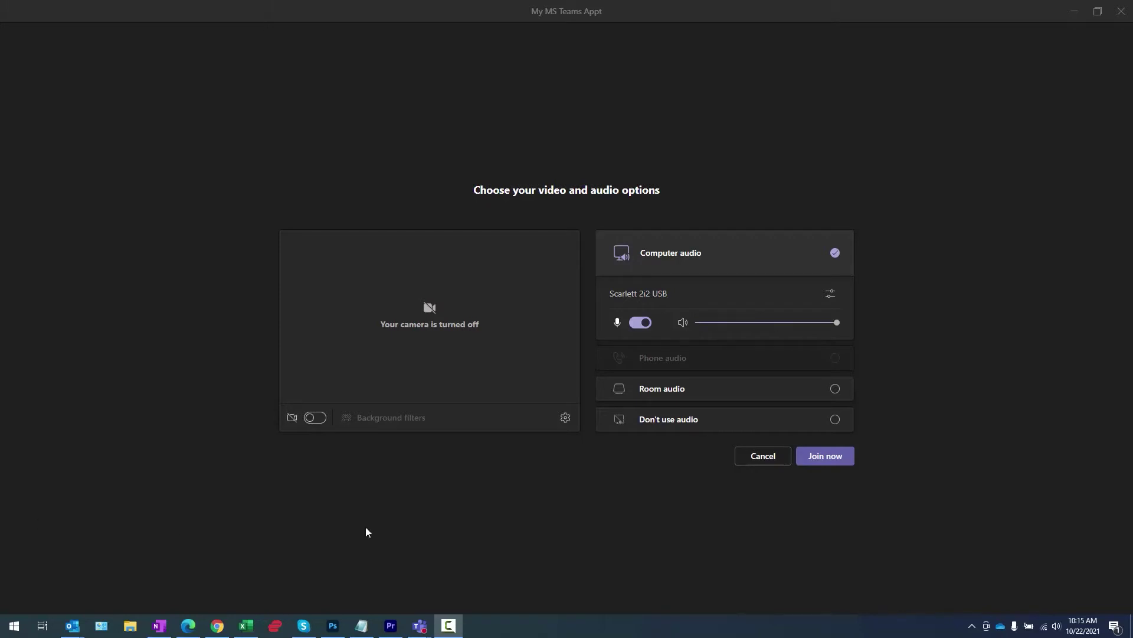
Join the My MS Teams Appt meeting, then start looking for PowerPoint from the Start menu
left_click(837, 459)
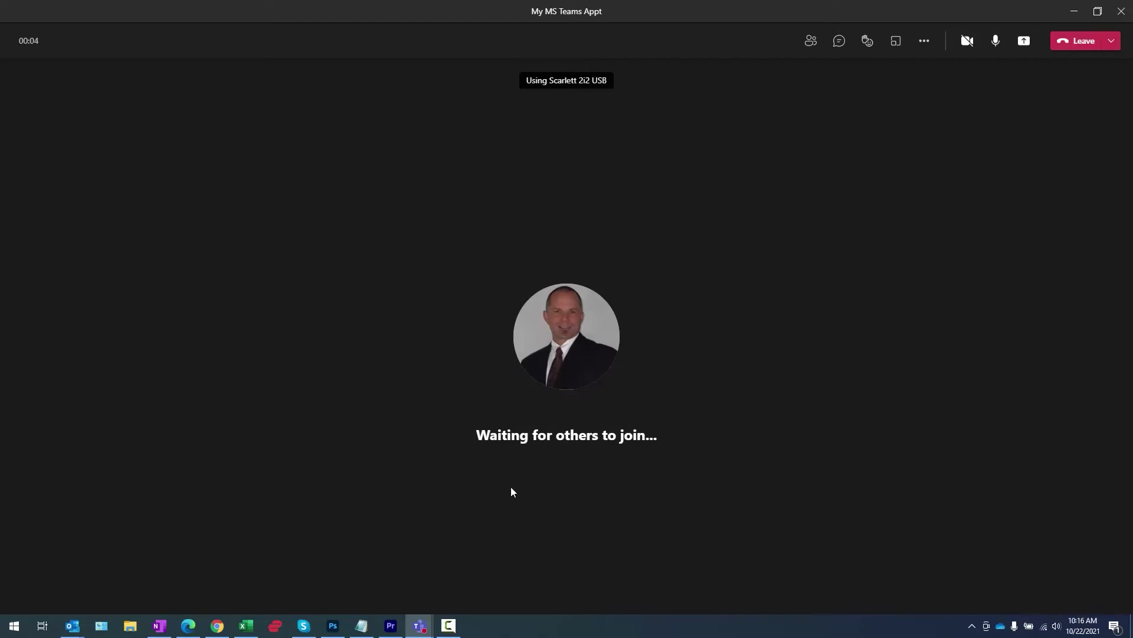
left_click(15, 625)
Launch PowerPoint by searching 'power' and create a deck from the Welcome to PowerPoint template
type("power")
key("Return")
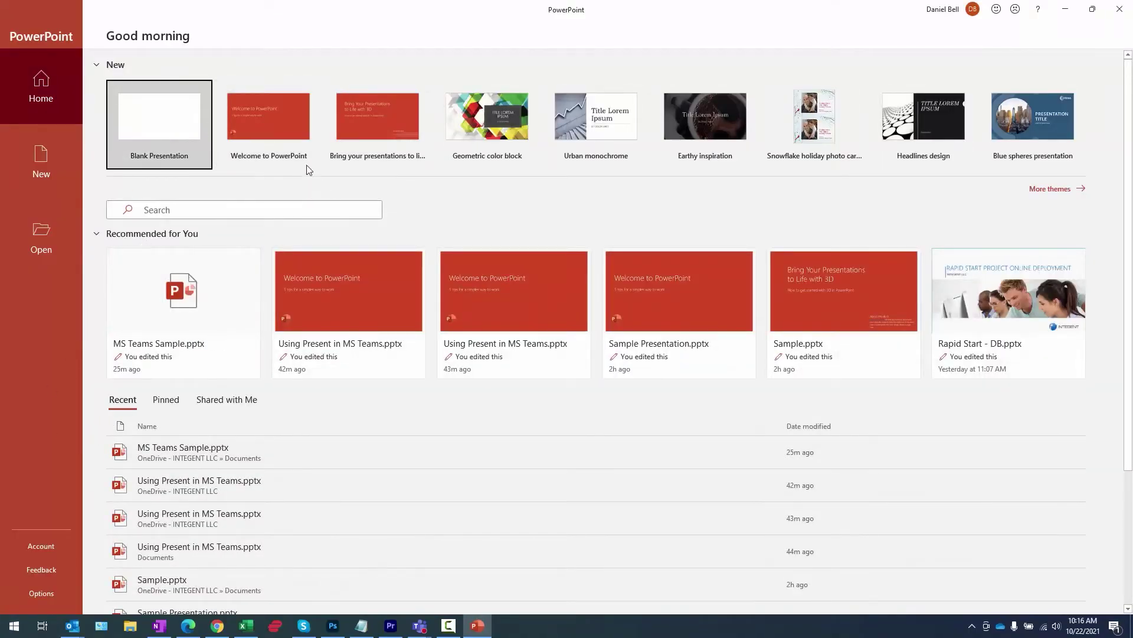
left_click(263, 116)
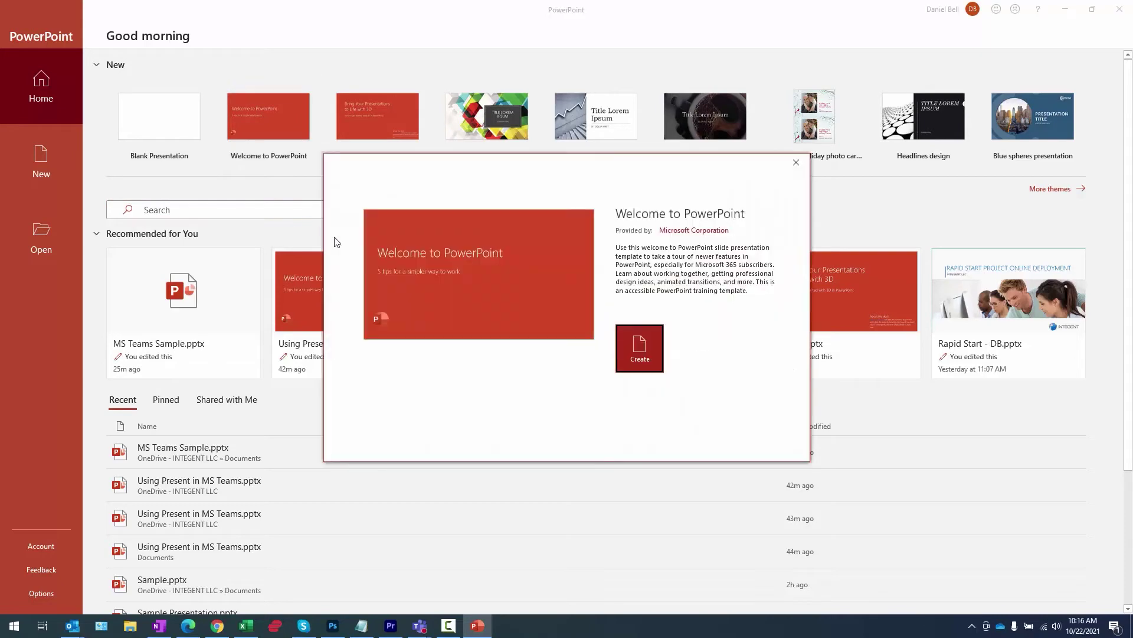
left_click(640, 355)
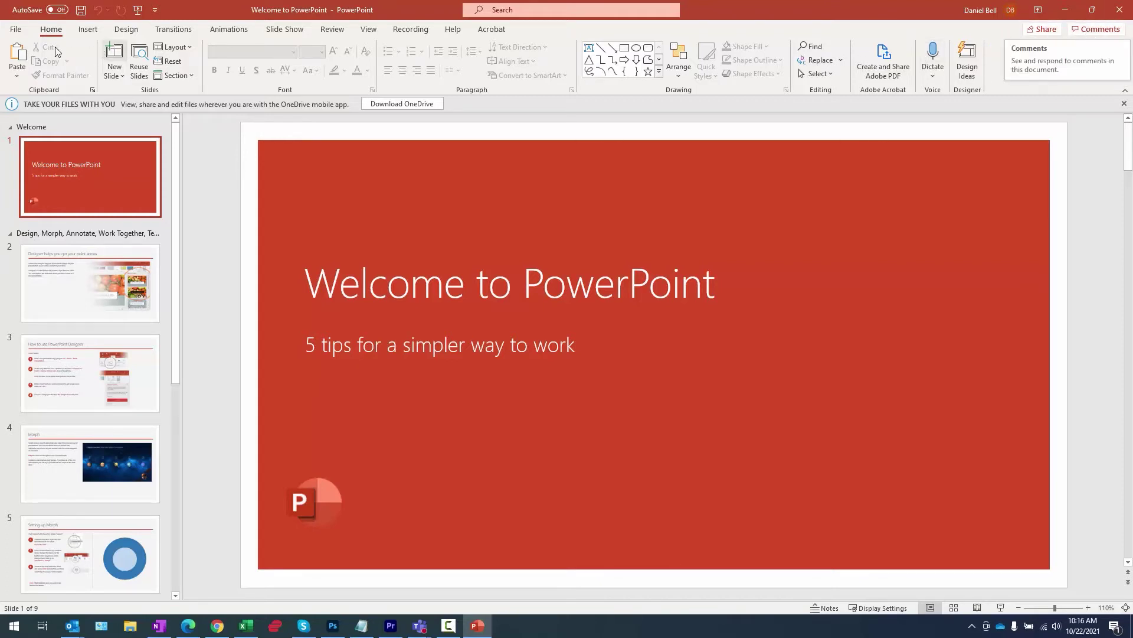
Save the deck in the OneDrive - INTEGENT LLC Documents folder as 'Sample for MS Teams Presenter'
left_click(16, 30)
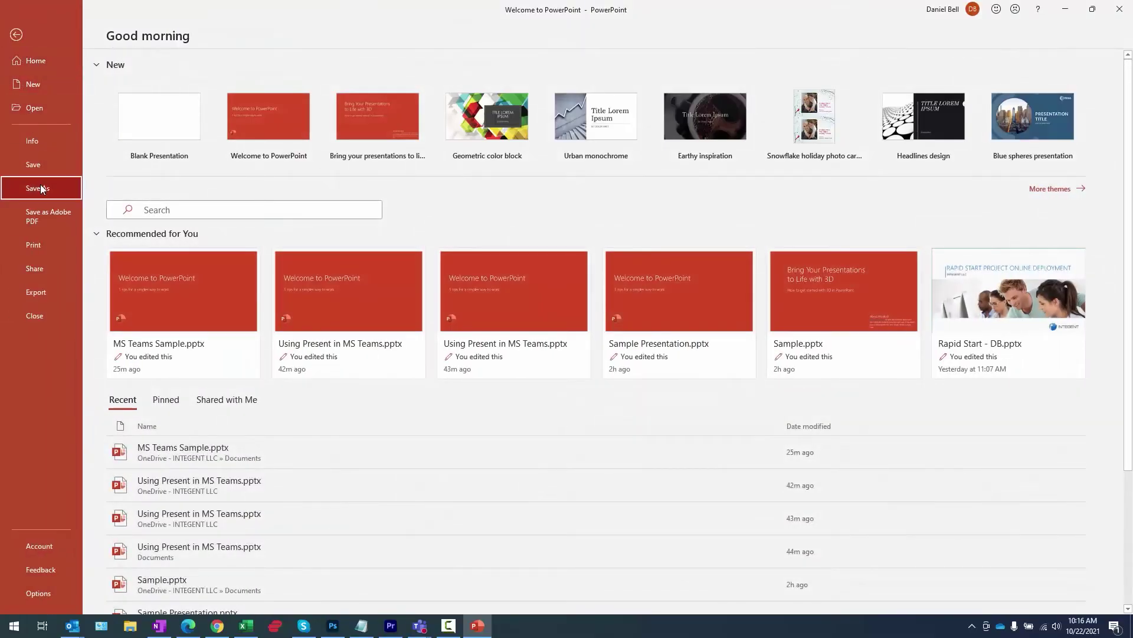
left_click(53, 187)
left_click(236, 169)
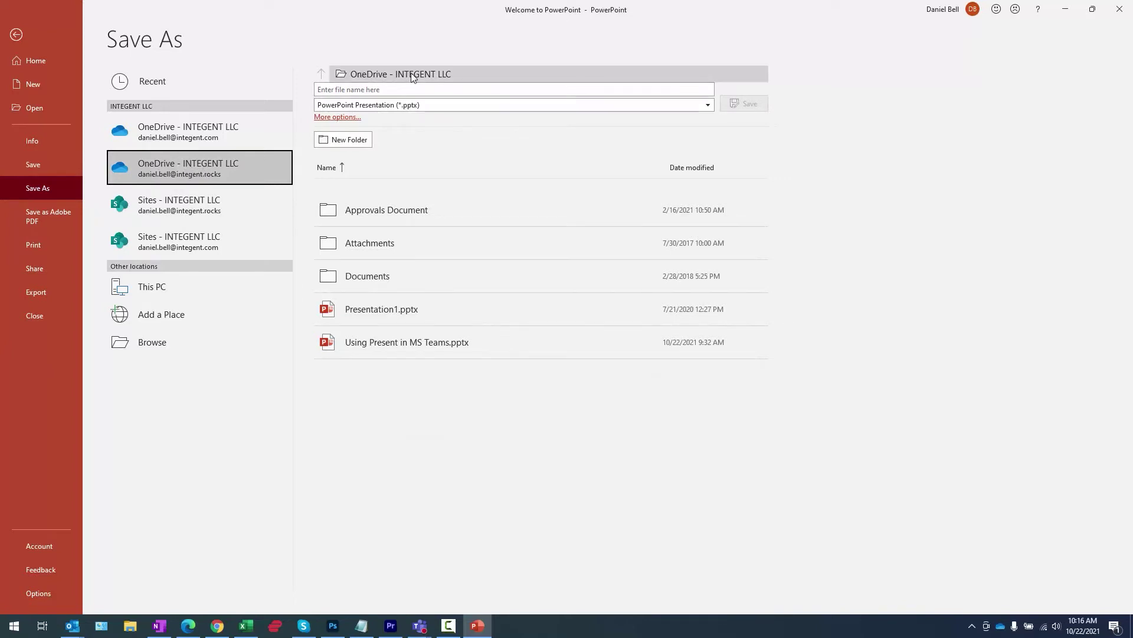
left_click(354, 286)
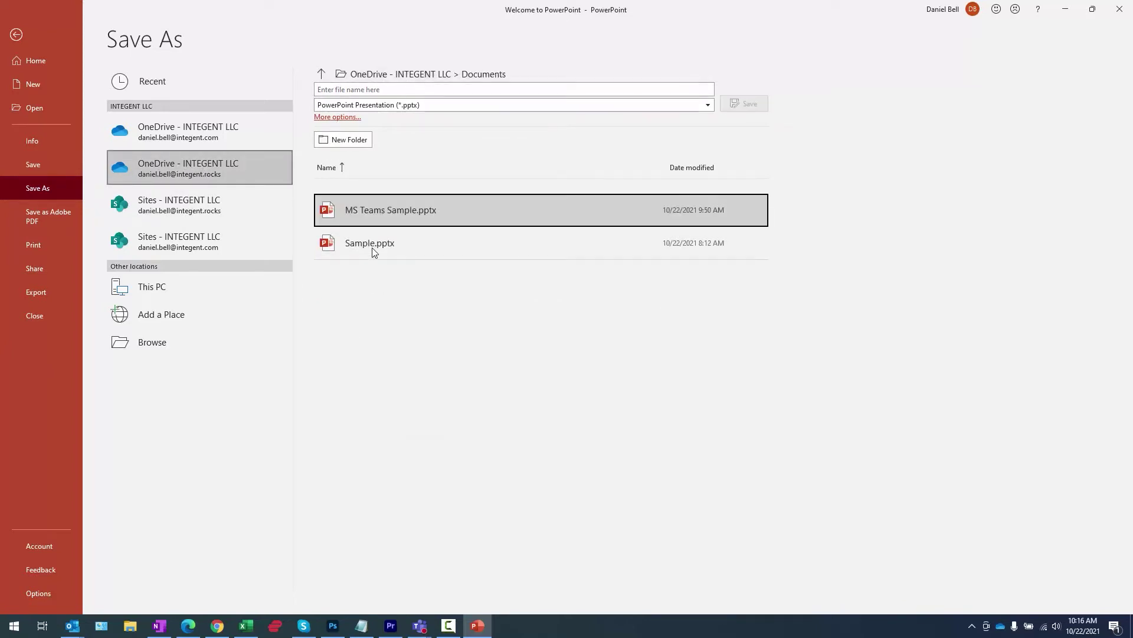
left_click(432, 93)
type("Samp")
key("BackSpace")
type("ple for MS Teams")
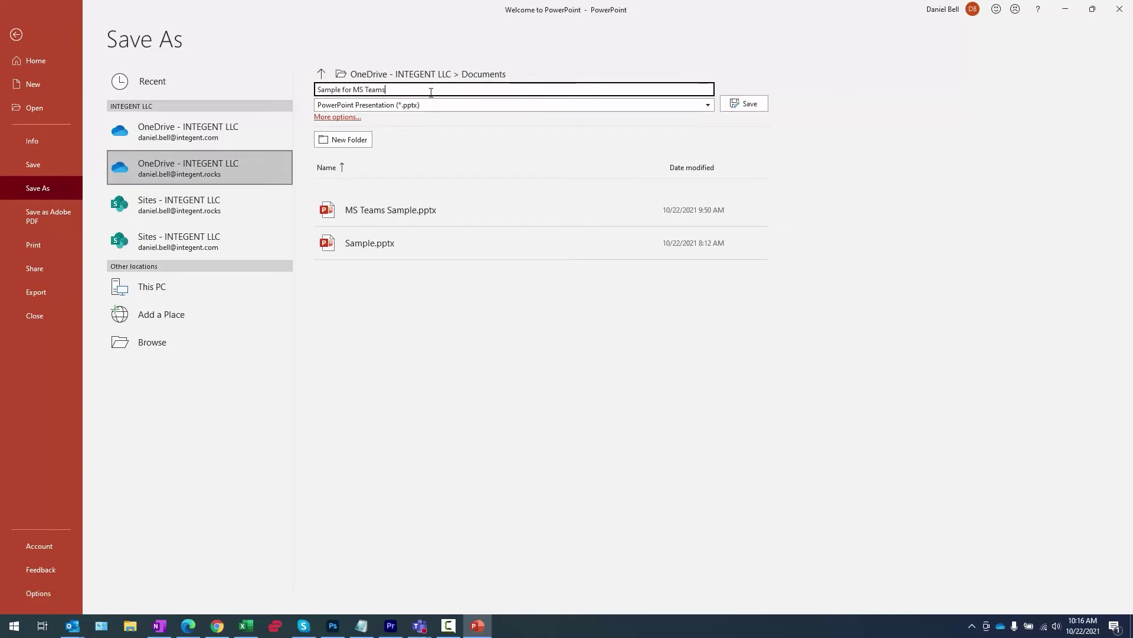
type(" Presenet")
key("BackSpace")
key("BackSpace")
type("ter")
key("ctrl+a")
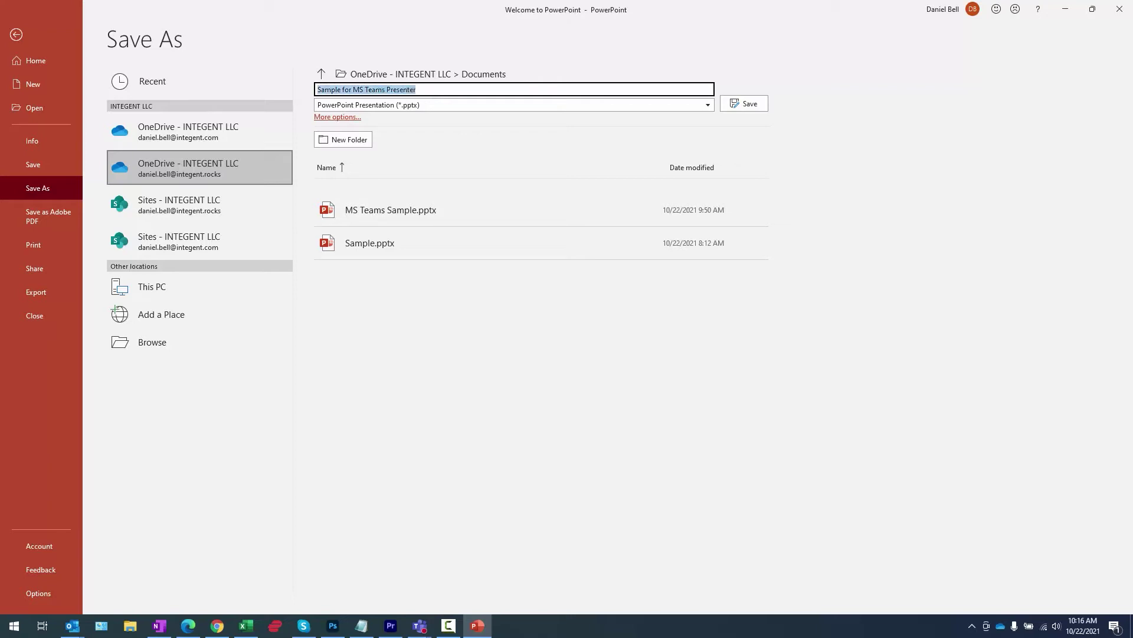
key("Return")
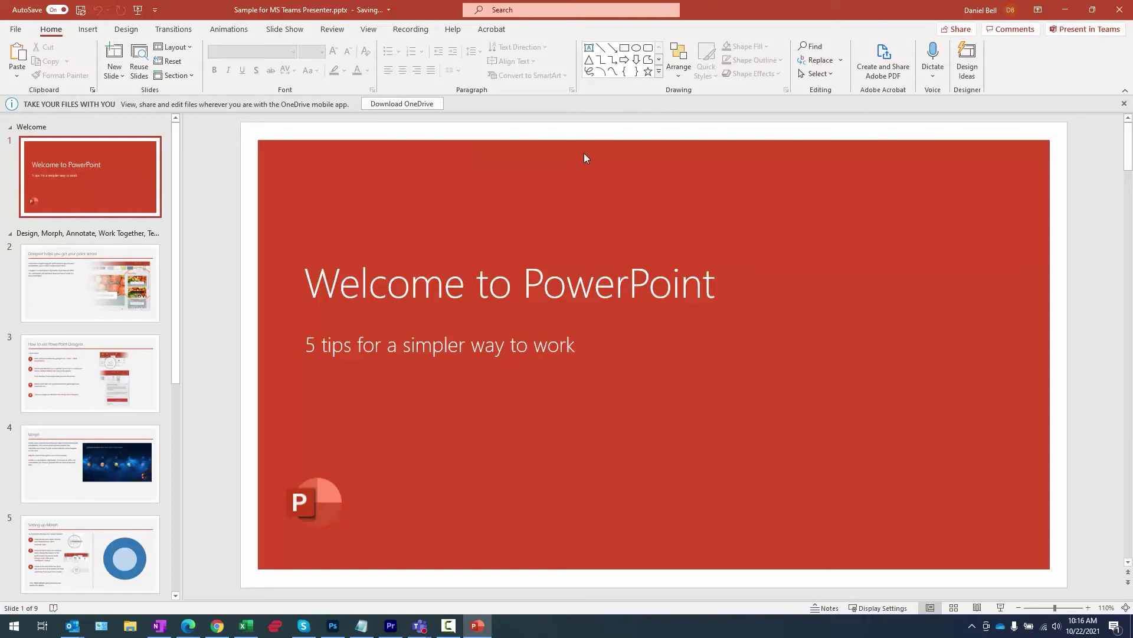
Send the saved deck to the Teams meeting with Present in Teams
left_click(1088, 31)
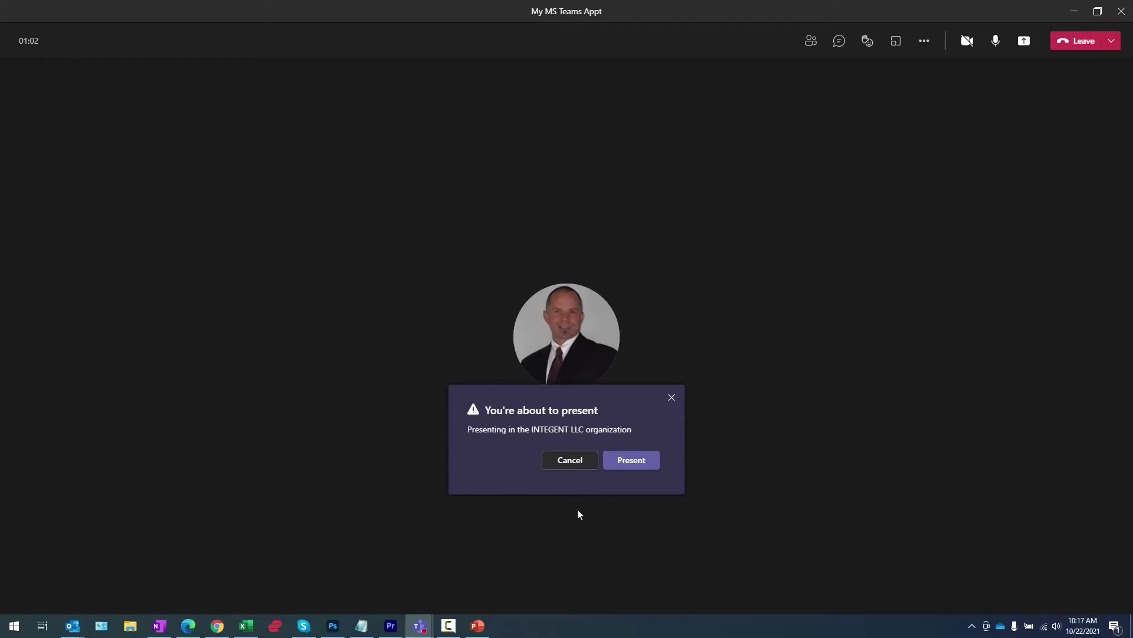
Confirm presenting to the organization and advance the live deck to slide 3
left_click(634, 464)
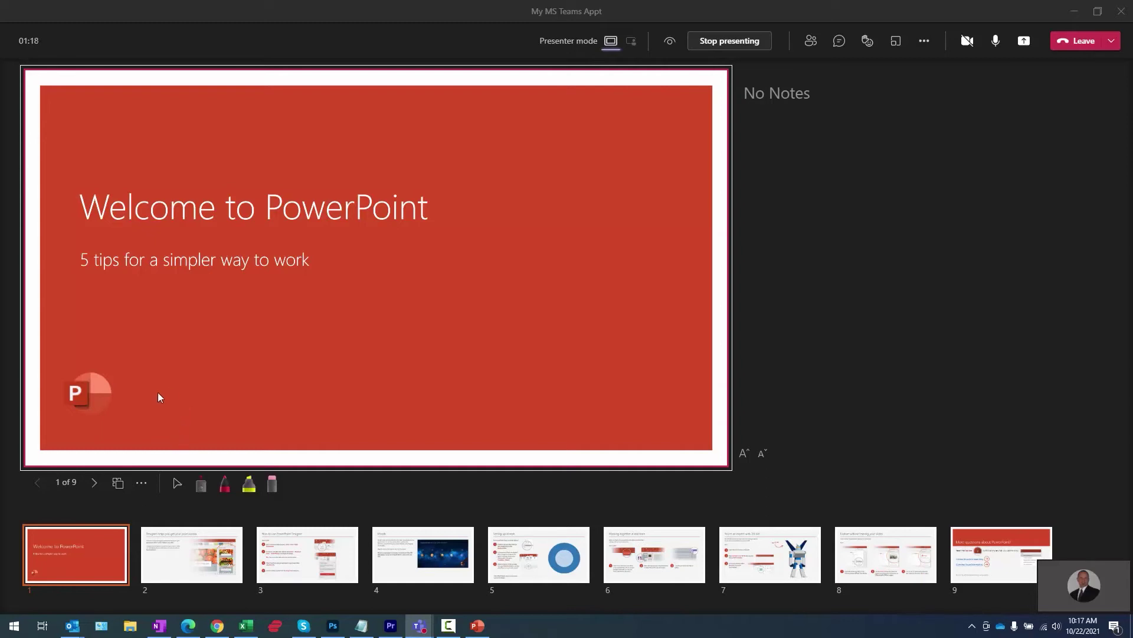
left_click(94, 482)
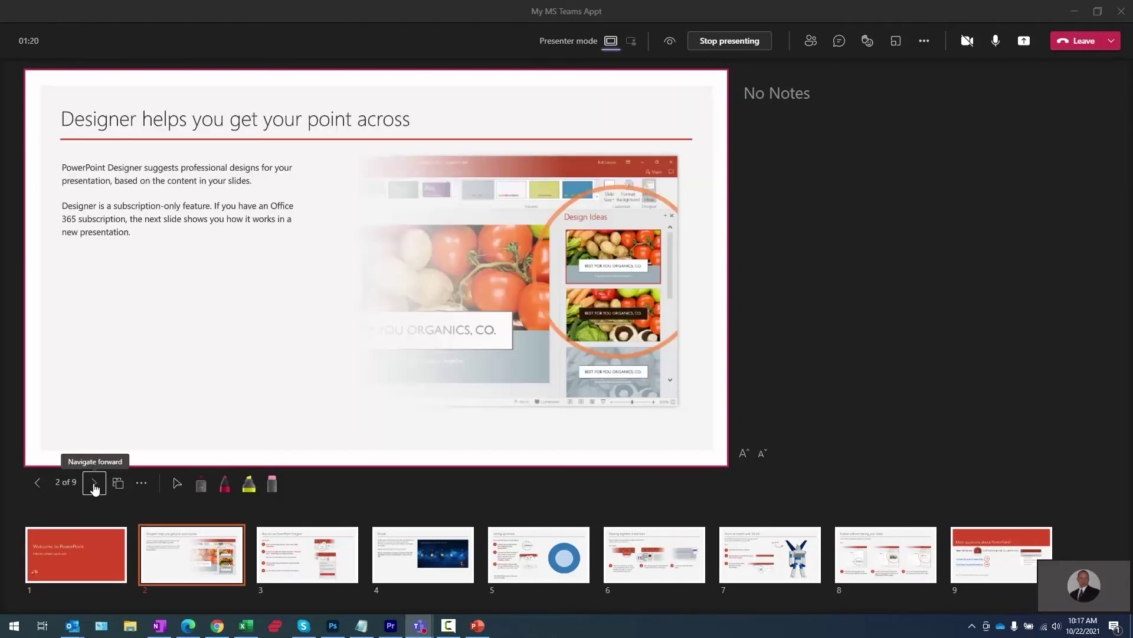
left_click(94, 484)
On slide 4, Morph, circle the Play and subscription paragraphs in red pen and highlight a line in yellow
left_click(94, 484)
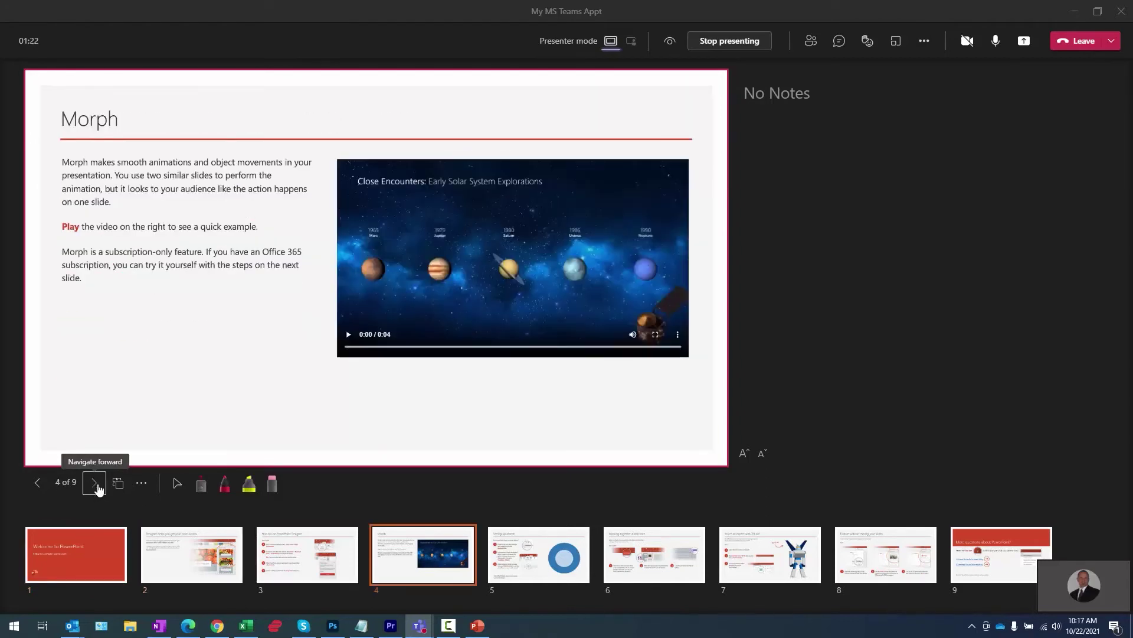
left_click(201, 484)
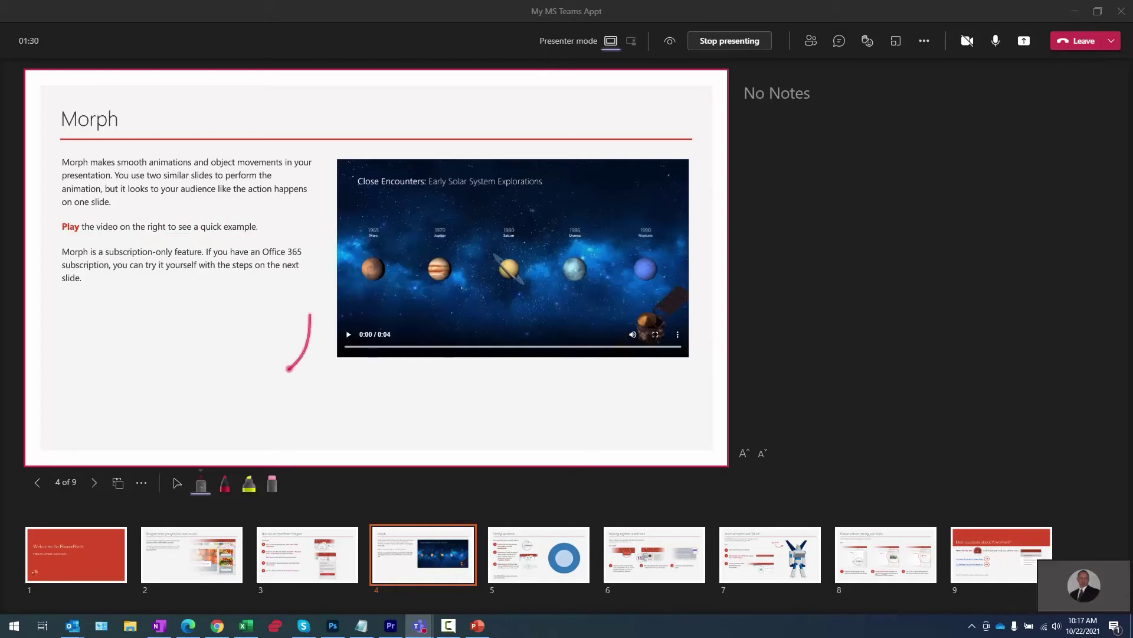
left_click(225, 482)
mouse_move(266, 226)
left_mouse_down()
mouse_move(254, 283)
mouse_move(276, 234)
left_mouse_up()
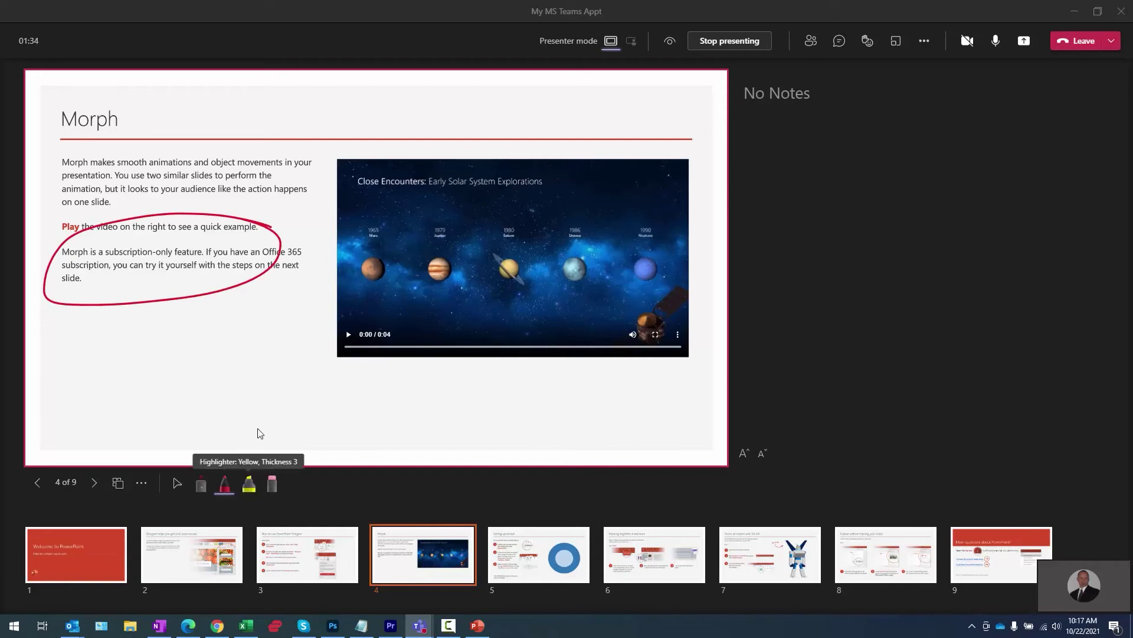
left_click(249, 484)
left_click_drag(309, 193, 60, 191)
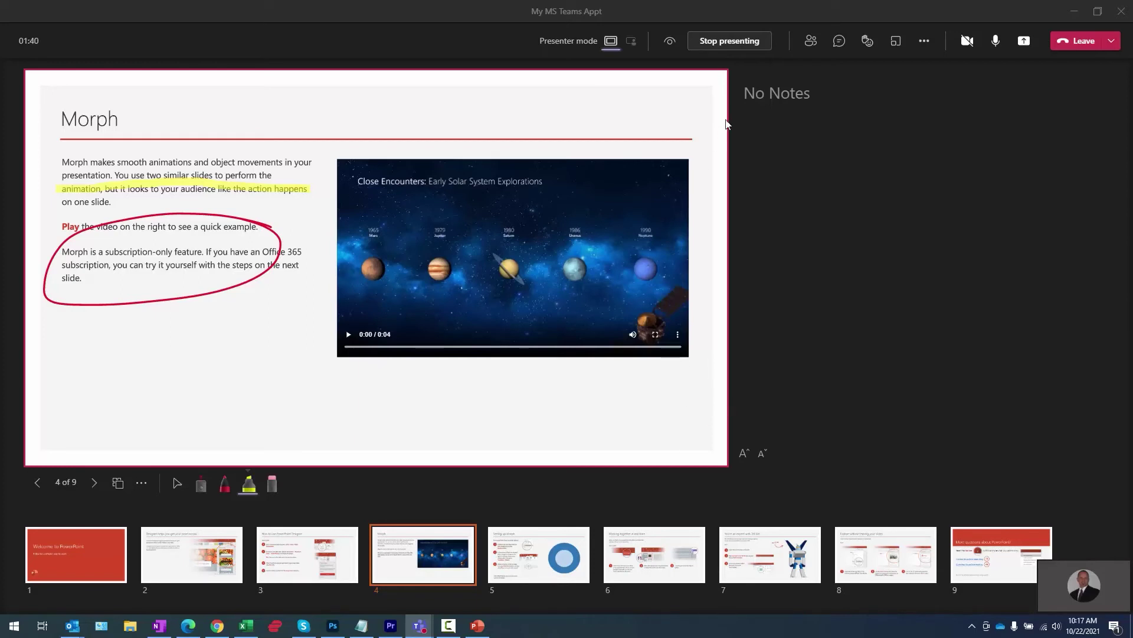
Open and close the participant list and meeting chat, then bring up the Reactions bar
left_click(812, 42)
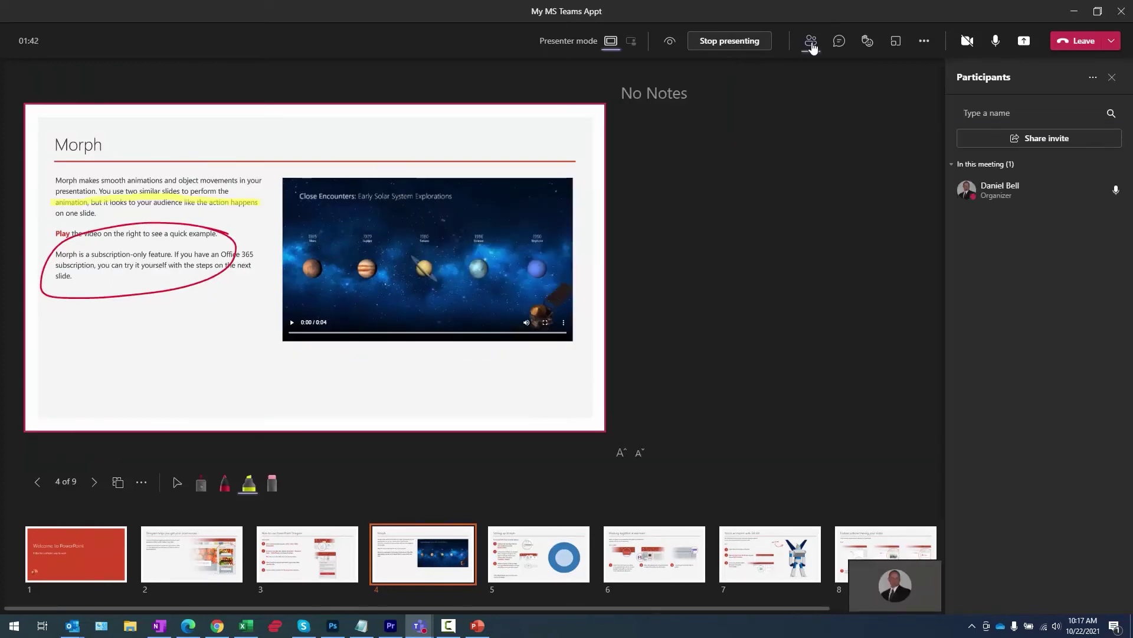
left_click(812, 42)
left_click(836, 46)
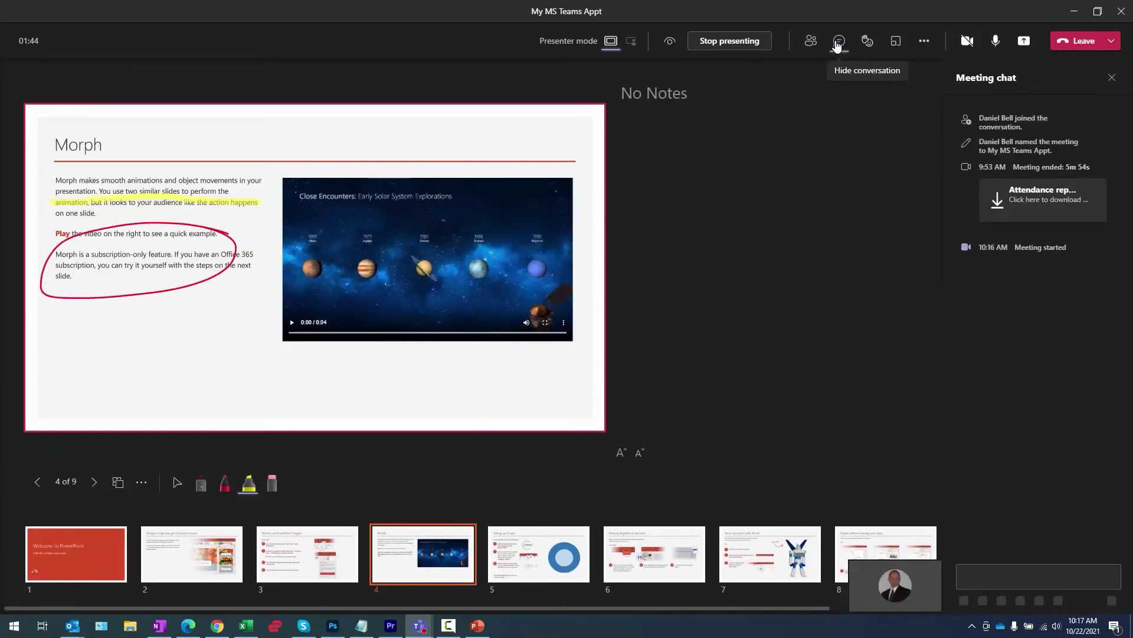
left_click(837, 46)
mouse_move(870, 45)
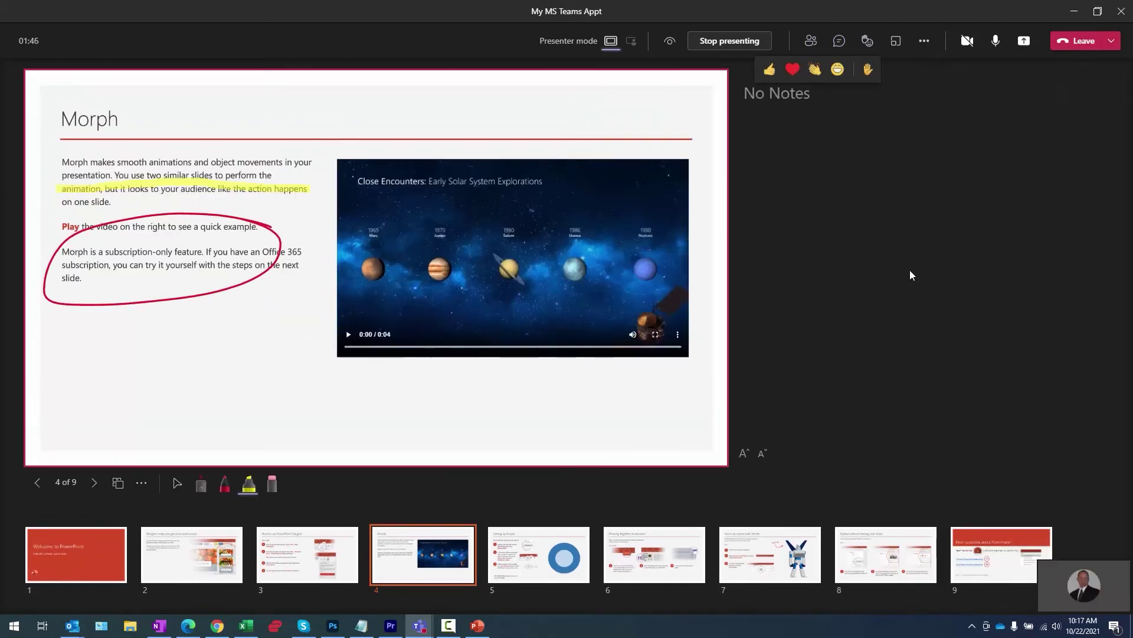
Raise your hand, then send laugh, applause, heart and like reactions
left_click(867, 70)
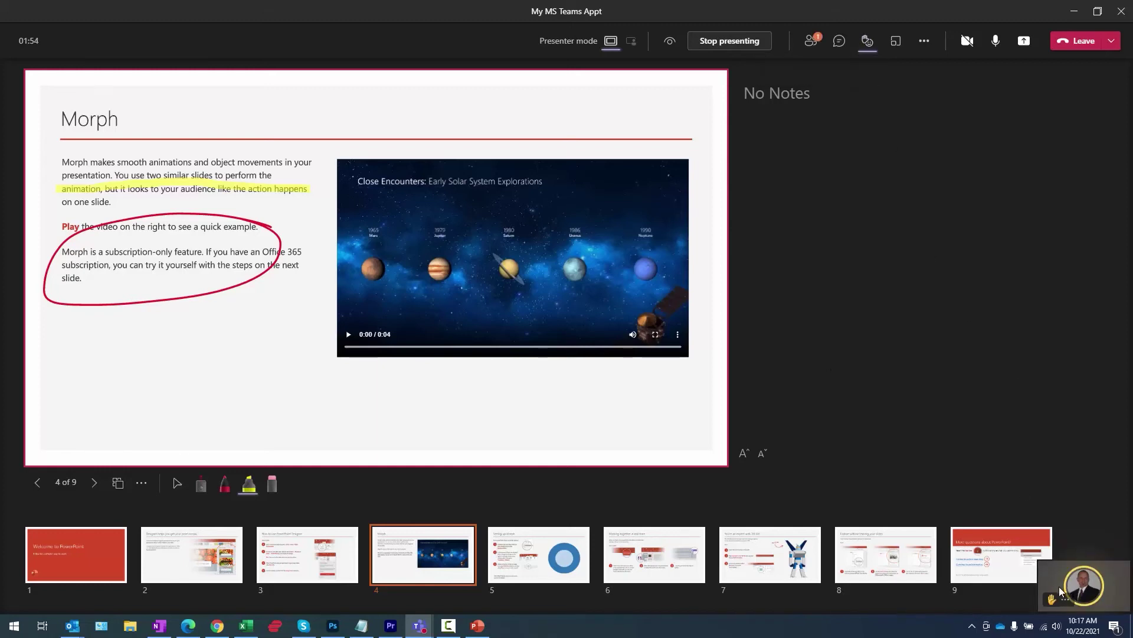
left_click(866, 44)
left_click(837, 69)
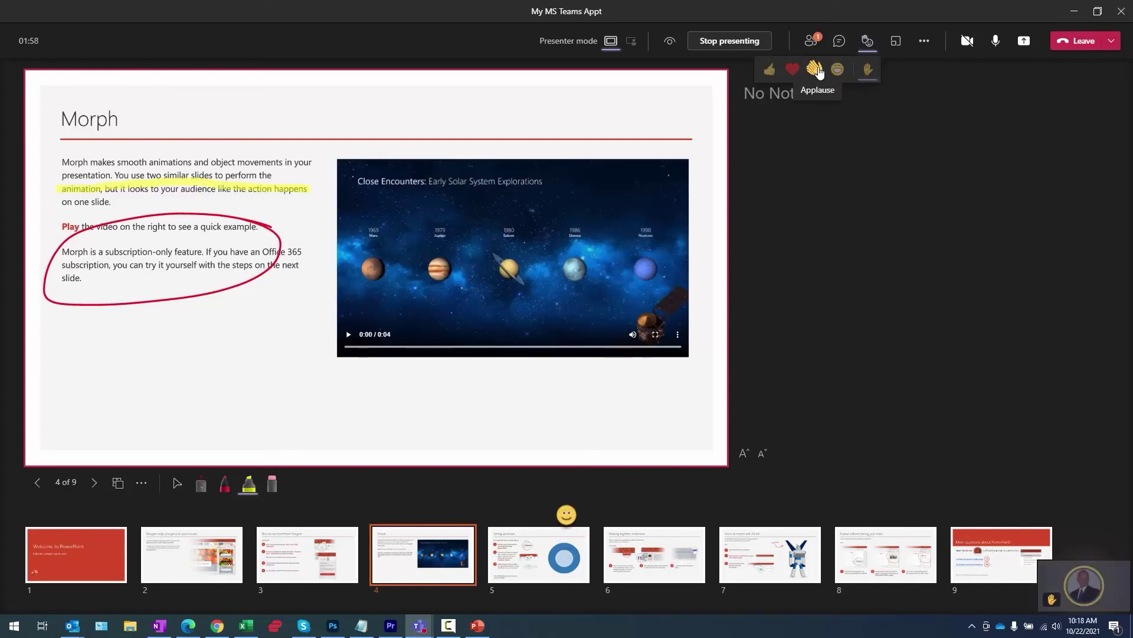
left_click(814, 70)
left_click(793, 69)
left_click(769, 70)
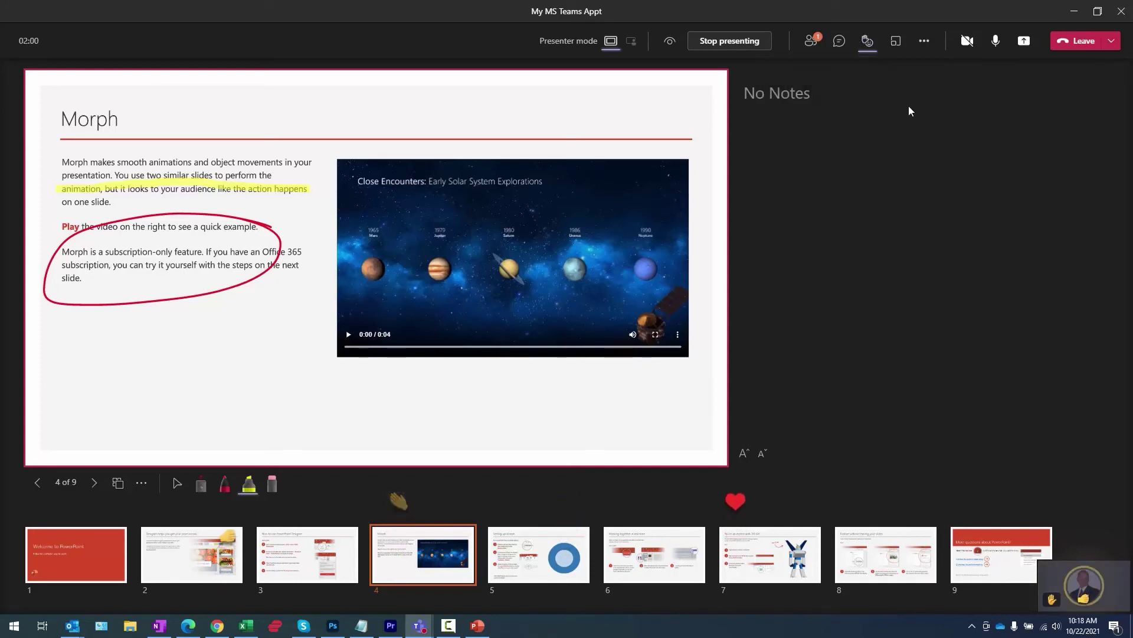
left_click(896, 42)
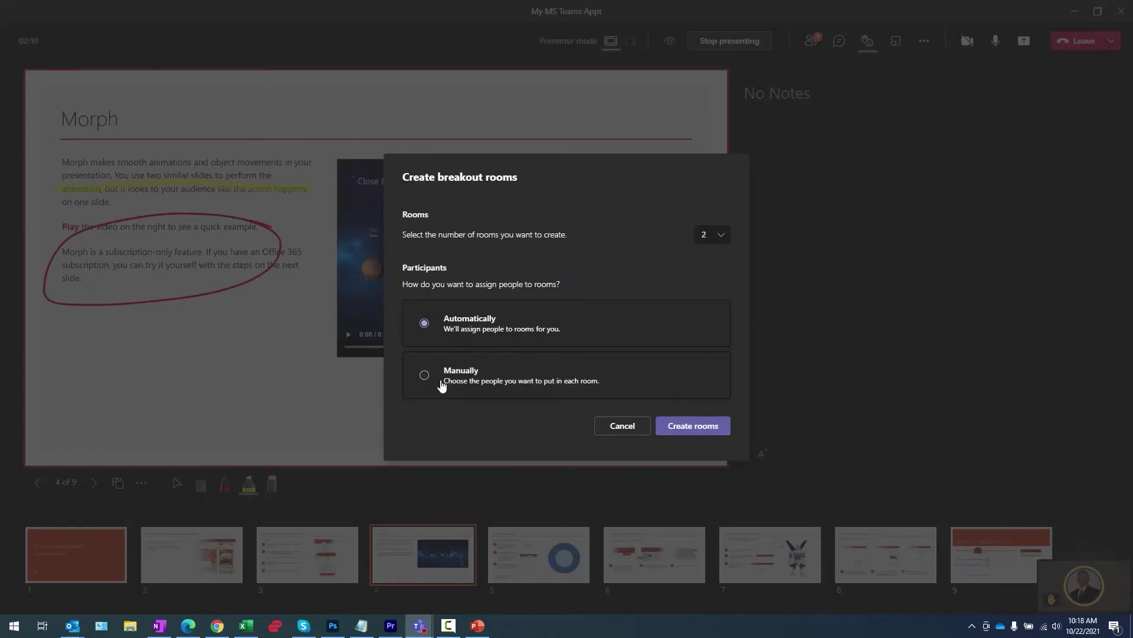
left_click(621, 427)
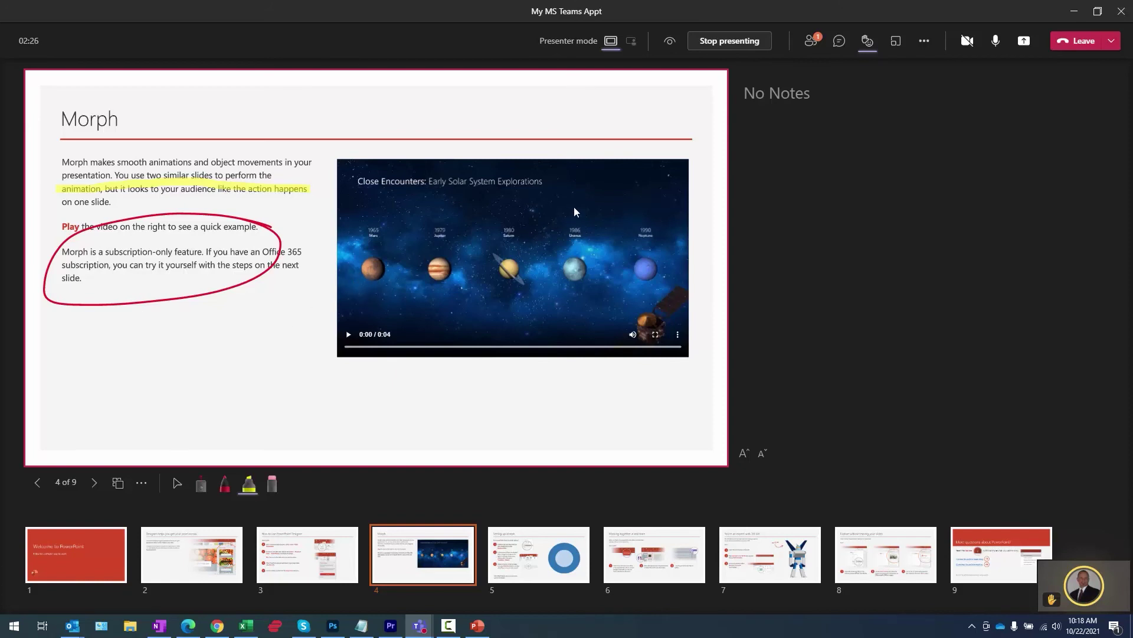
Stop presenting the deck and confirm ending the presentation for everyone
left_click(720, 43)
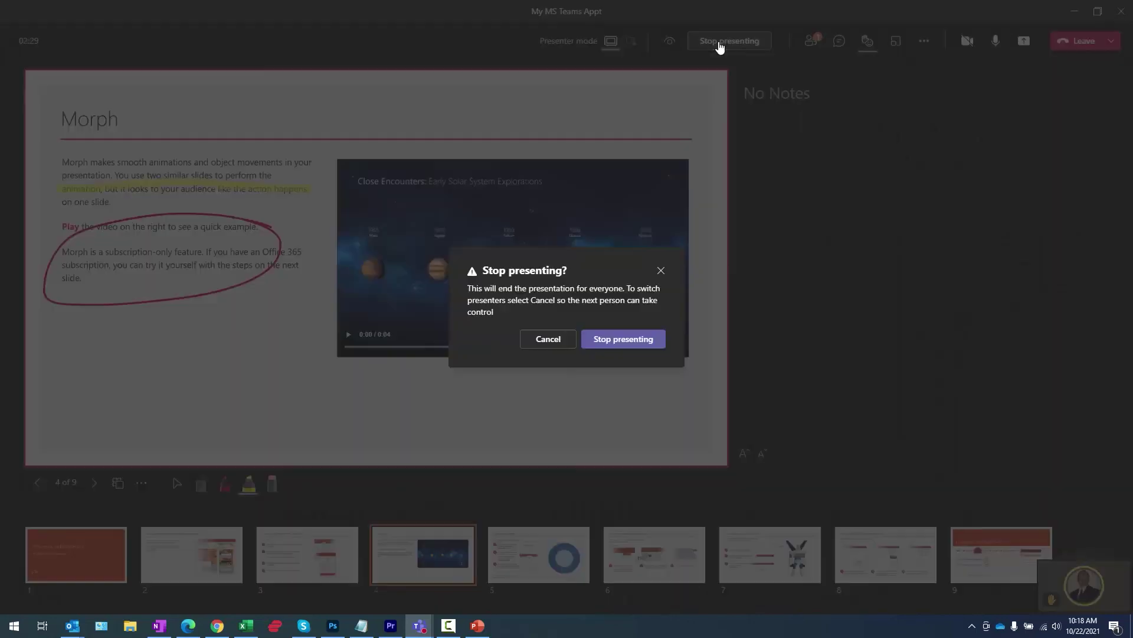
left_click(636, 334)
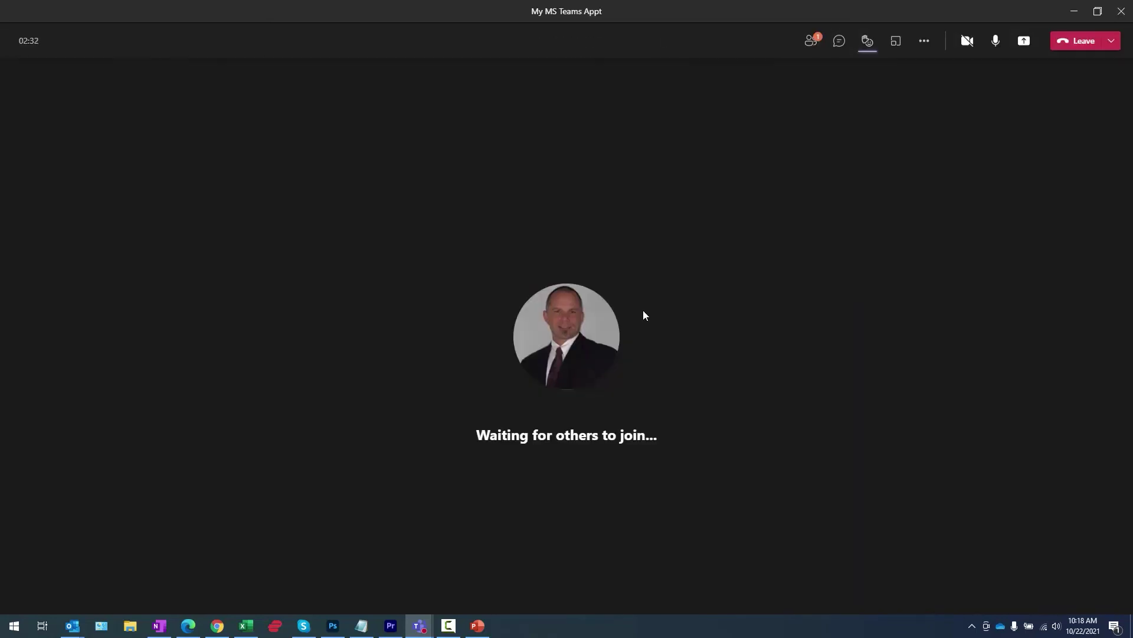